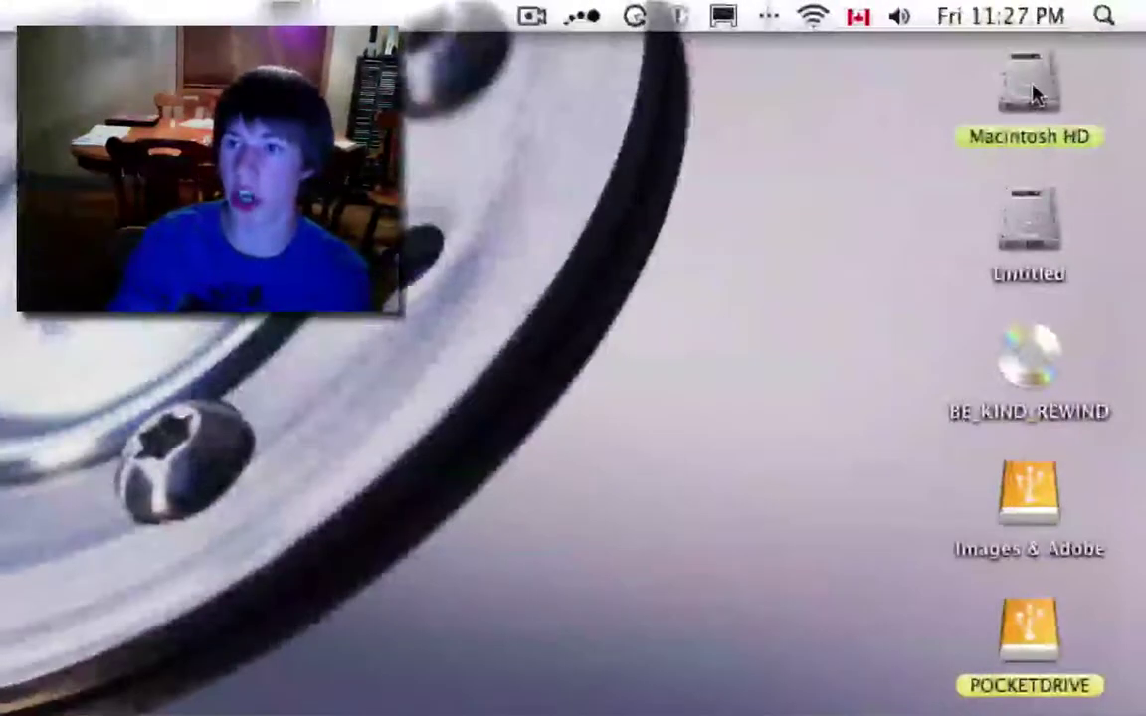
# Step: Open Macintosh HD > System > Library > CoreServices in Finder
pyautogui.click(1100, 38)
pyautogui.doubleClick(1034, 93)
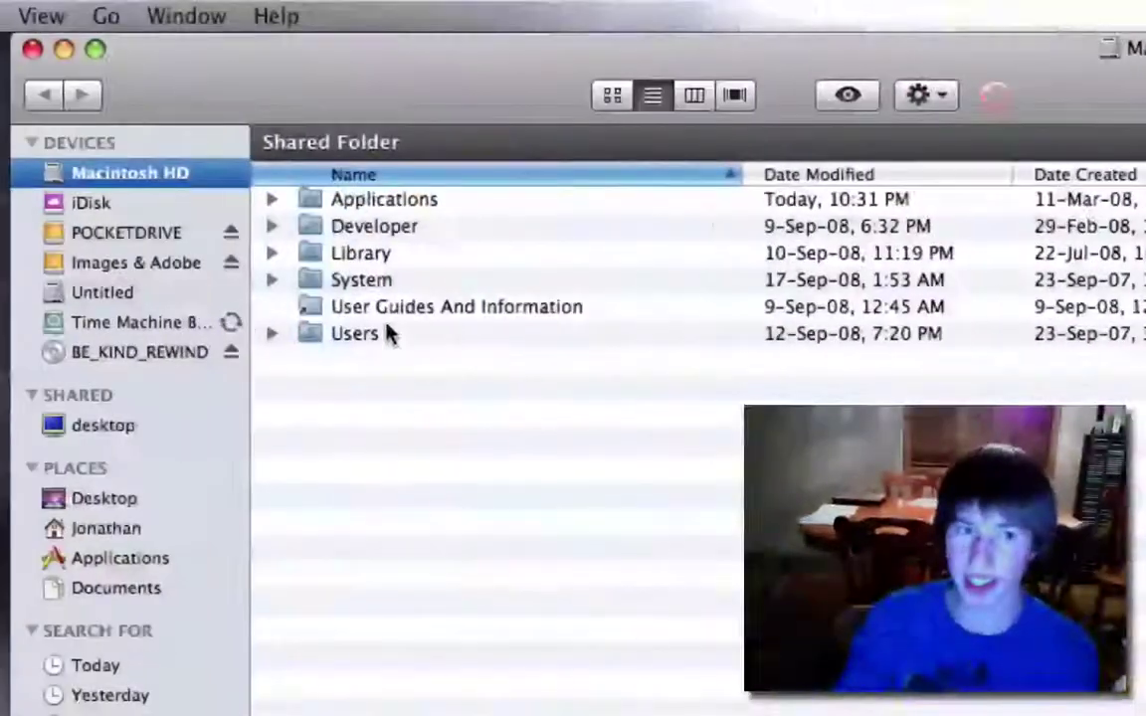
pyautogui.doubleClick(381, 282)
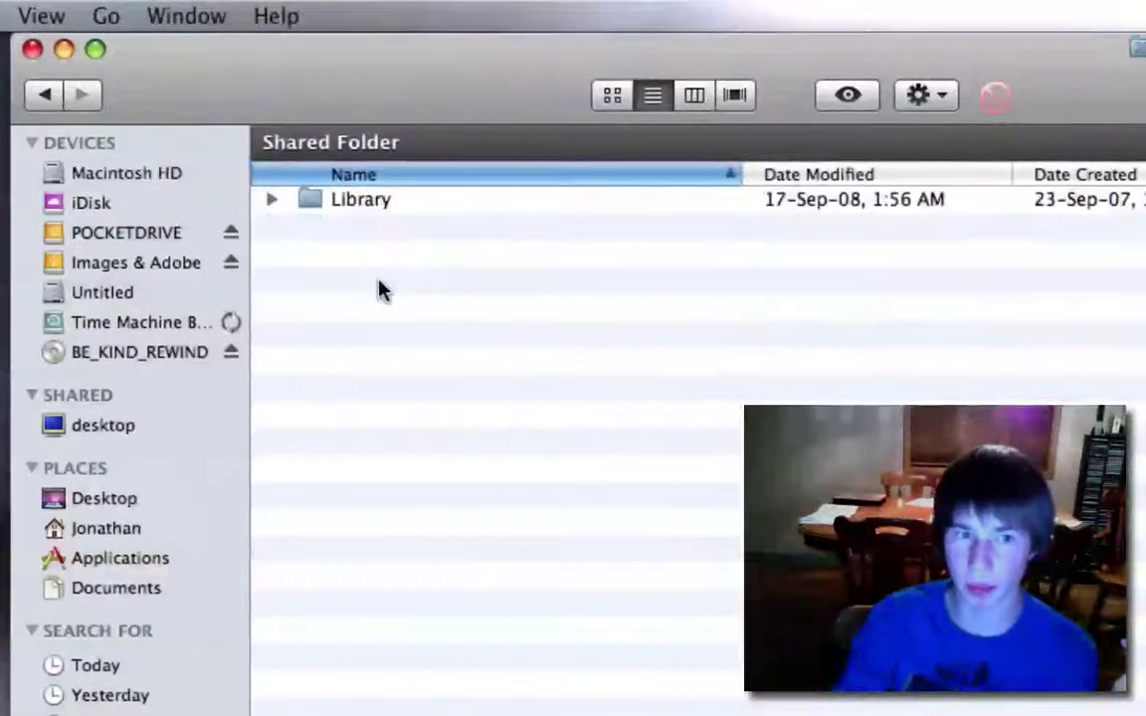
pyautogui.doubleClick(364, 204)
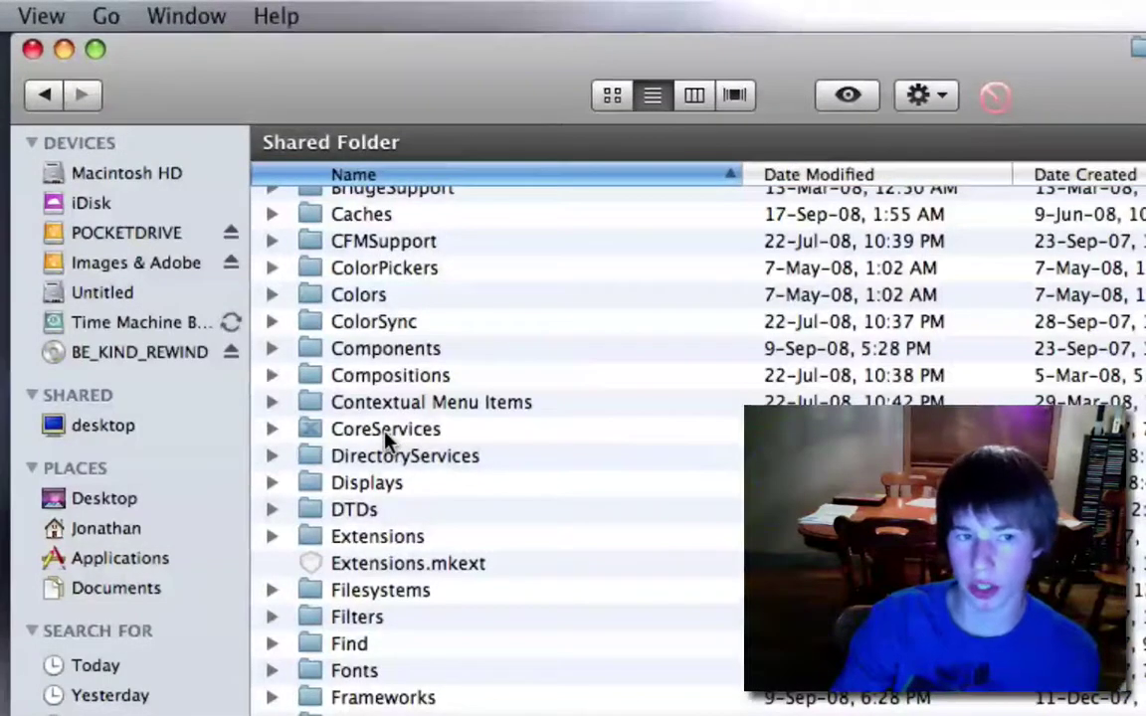
pyautogui.doubleClick(385, 432)
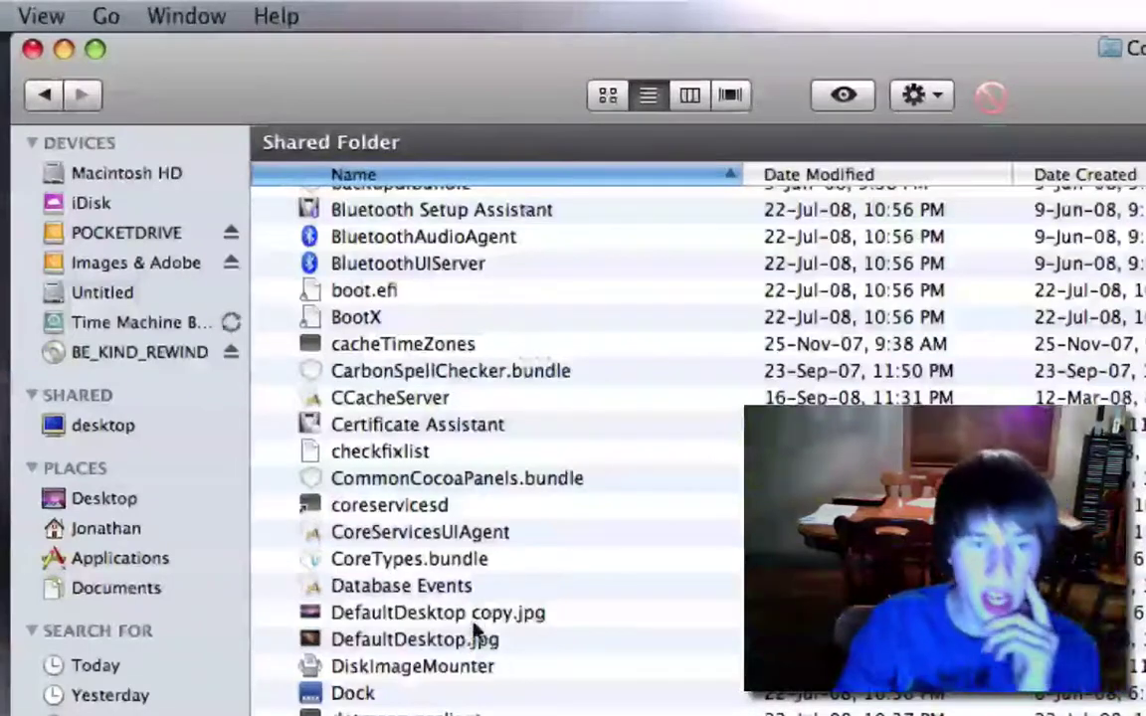
# Step: Find and select DefaultDesktop.jpg in the CoreServices list
pyautogui.scroll(-1, 609, 592)
pyautogui.scroll(-5, 609, 587)
pyautogui.scroll(6, 609, 578)
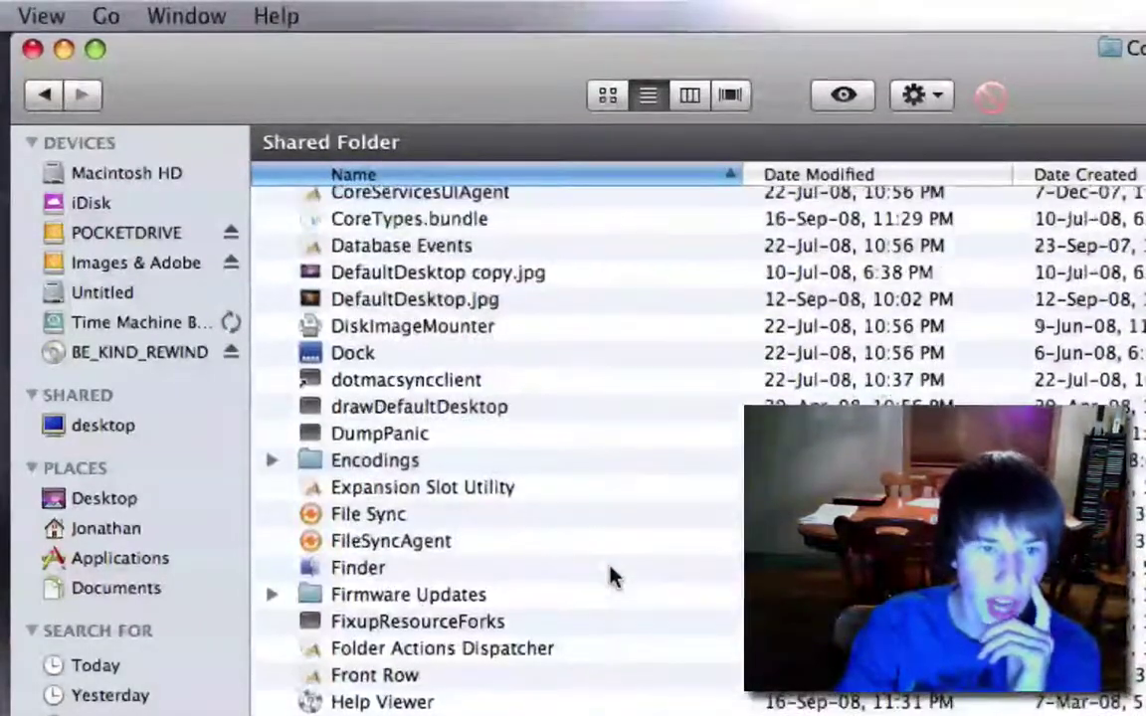
pyautogui.scroll(4, 609, 571)
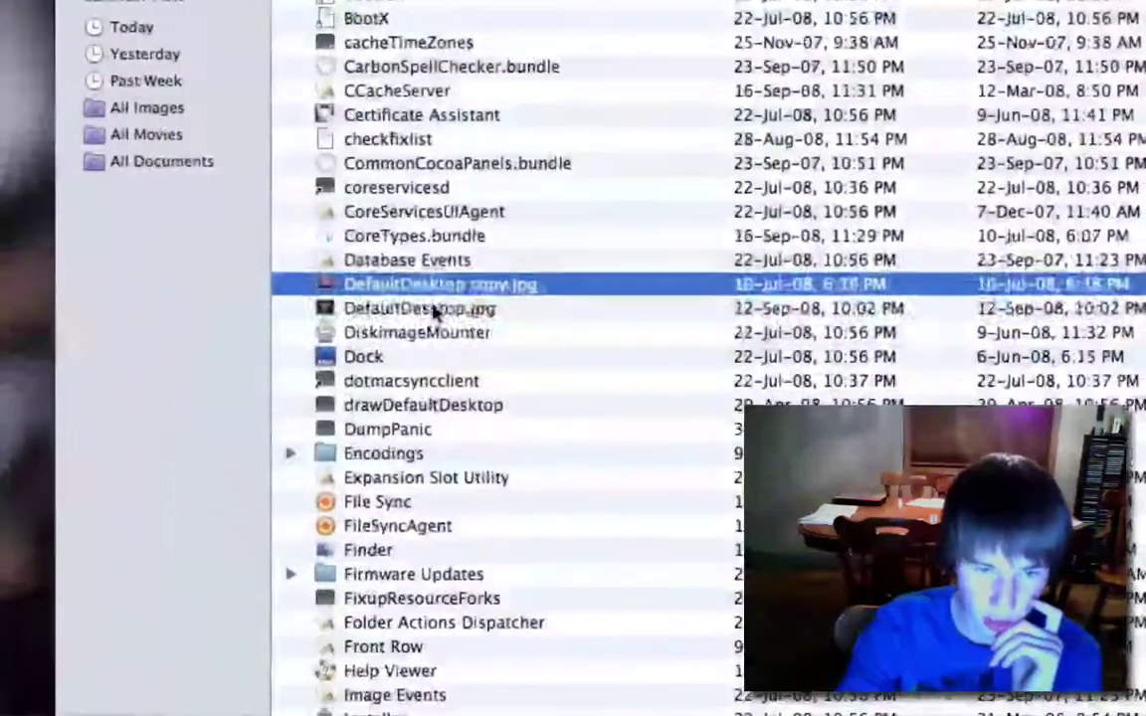
pyautogui.click(582, 310)
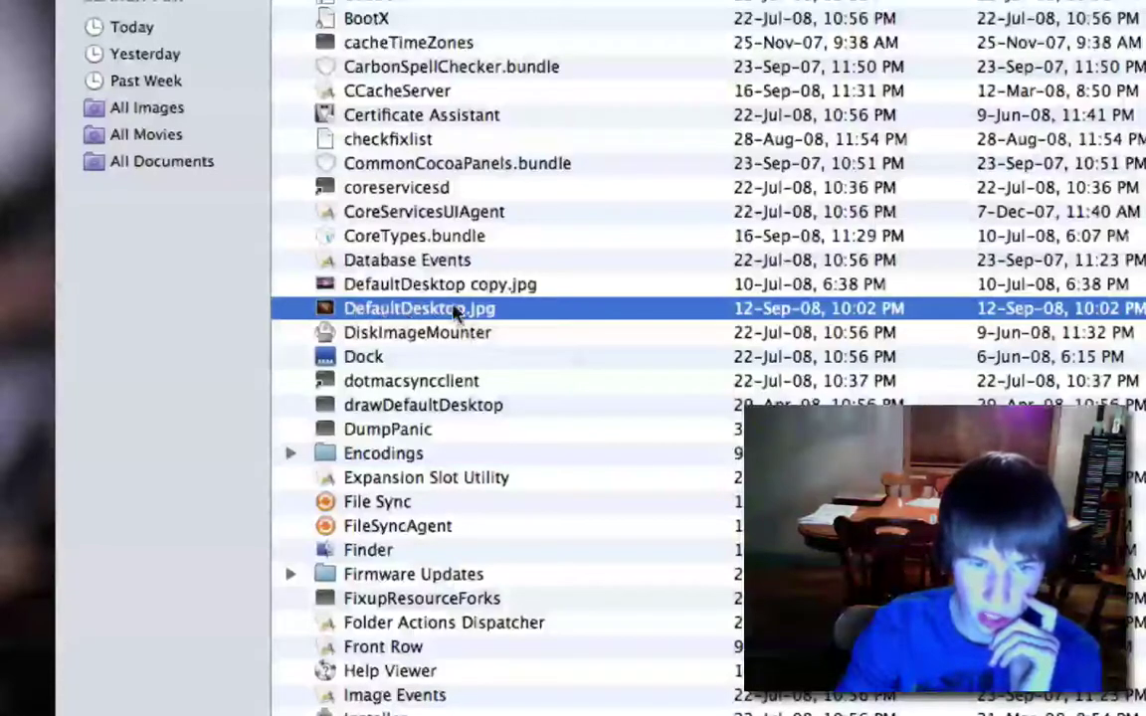
# Step: Quick Look DefaultDesktop copy.jpg and then DefaultDesktop.jpg, the fiery planet image, to compare them
pyautogui.click(448, 289)
pyautogui.press('space')
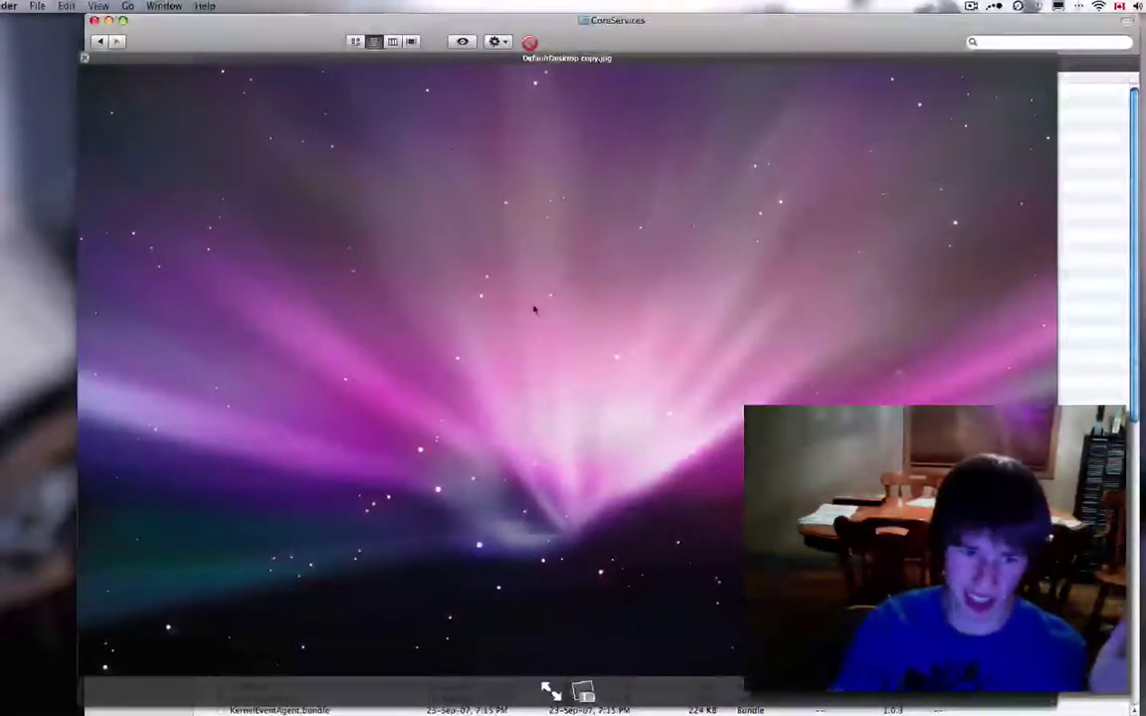
pyautogui.press('space')
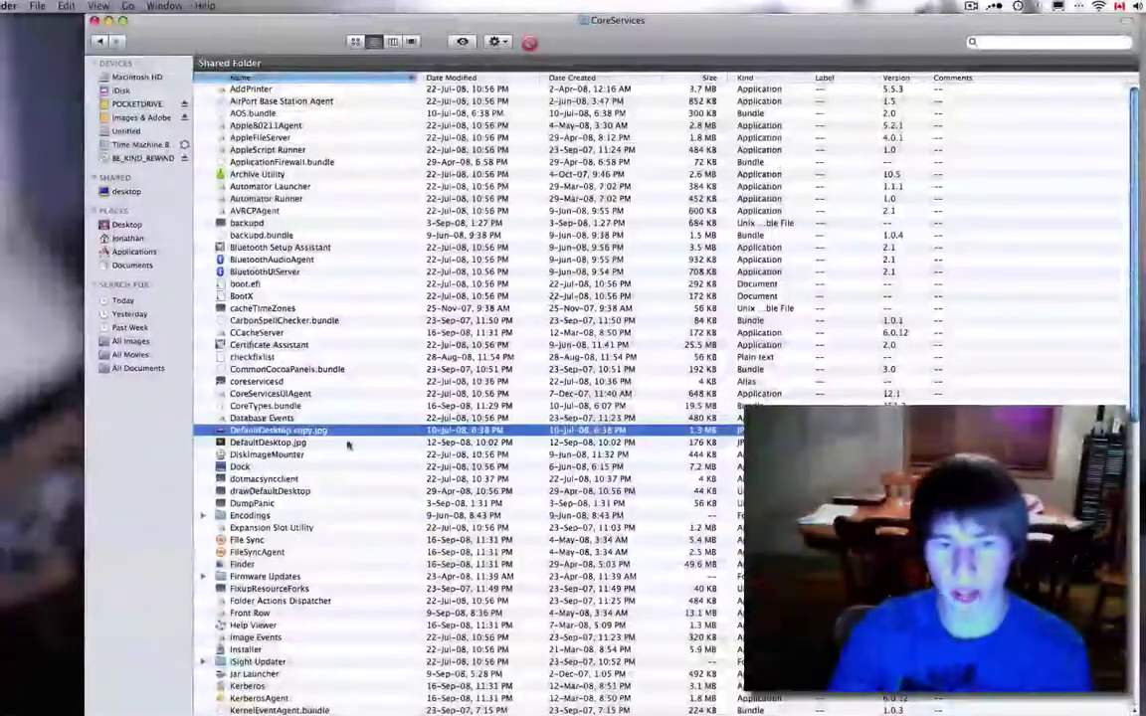
pyautogui.click(269, 445)
pyautogui.press('space')
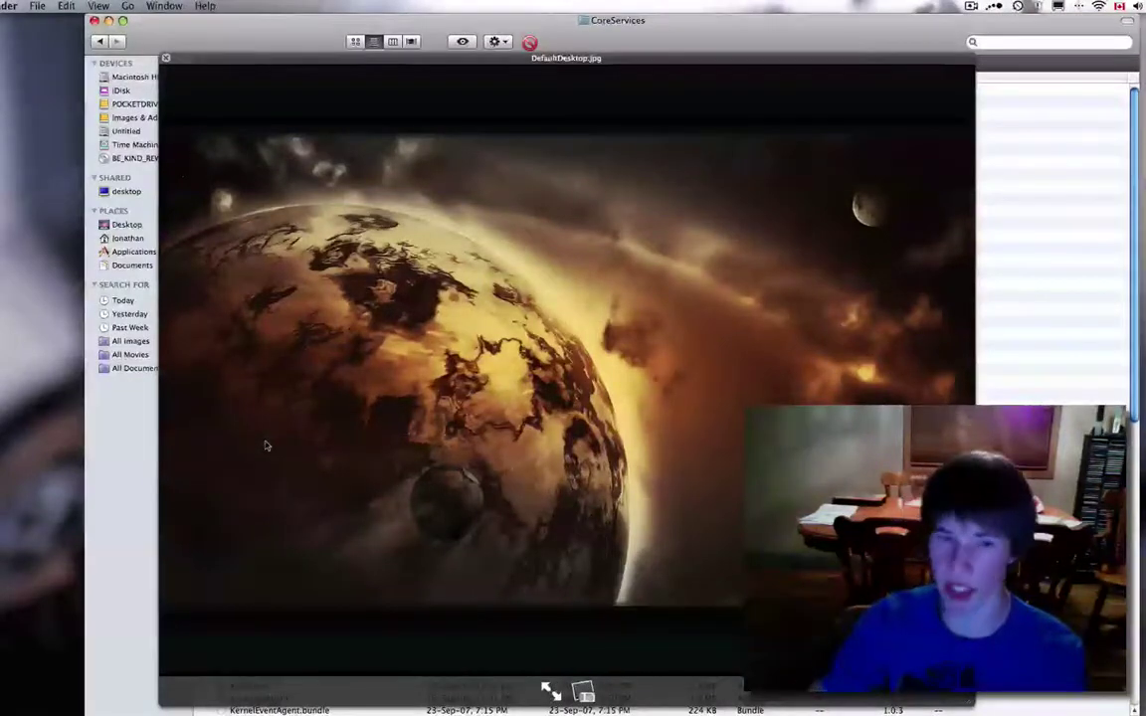
pyautogui.press('space')
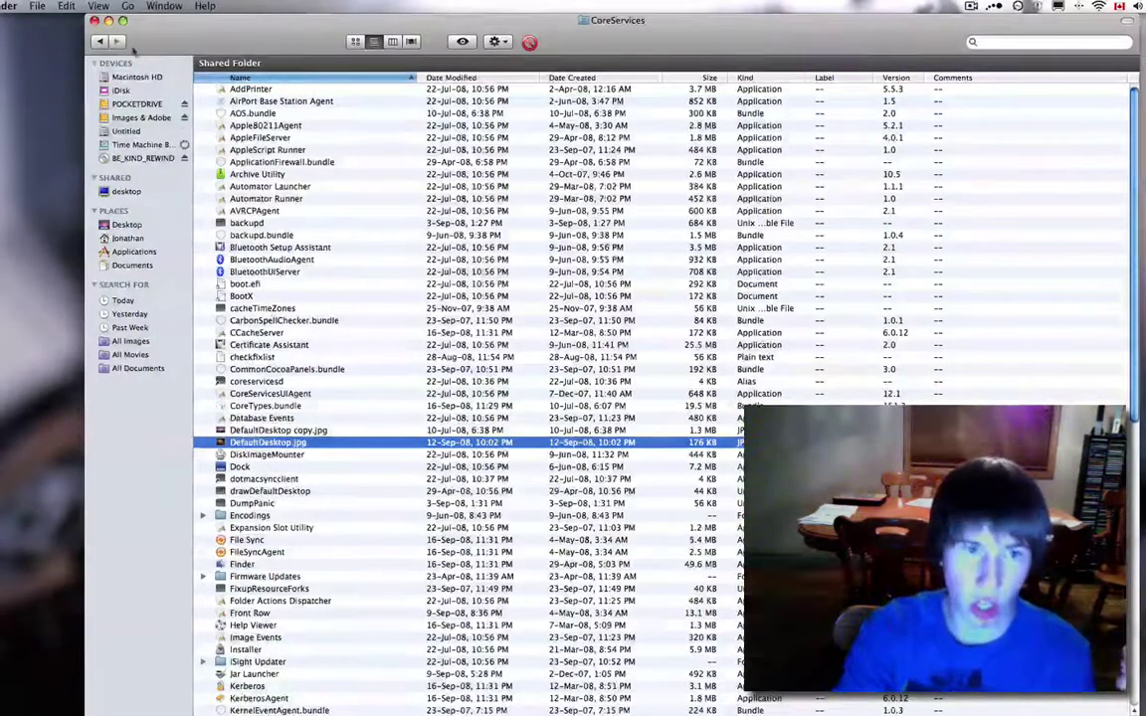
# Step: Close the CoreServices window and open Pictures > Deviant Art
pyautogui.click(95, 20)
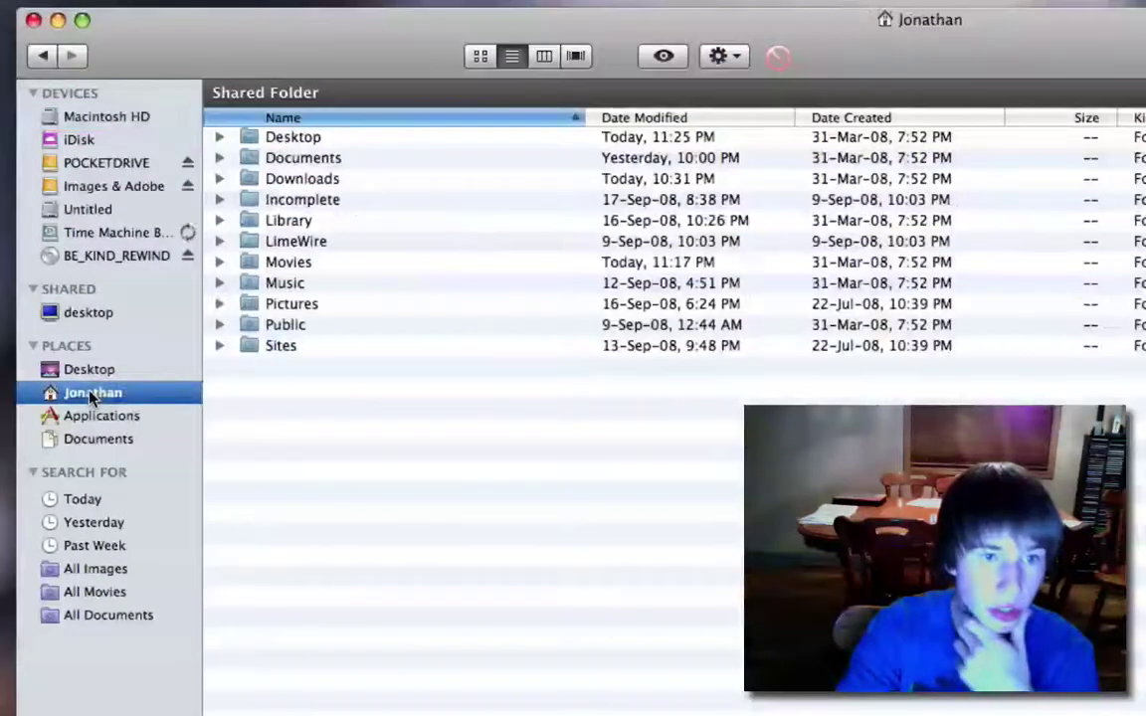
pyautogui.doubleClick(288, 303)
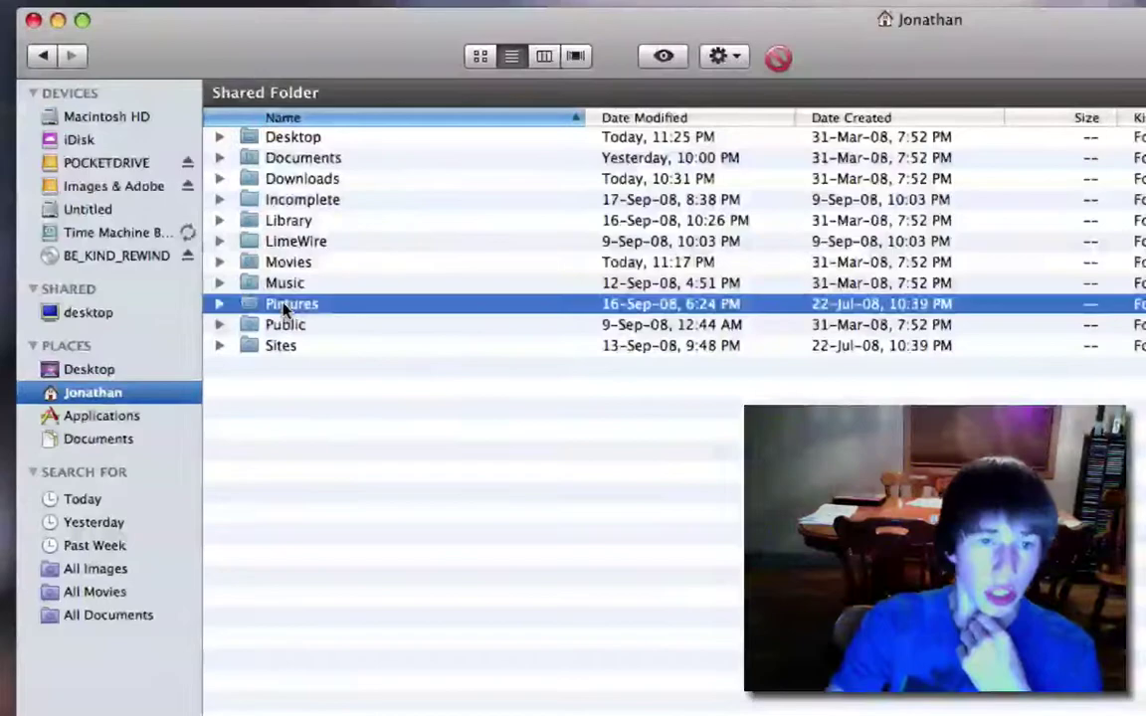
pyautogui.doubleClick(310, 139)
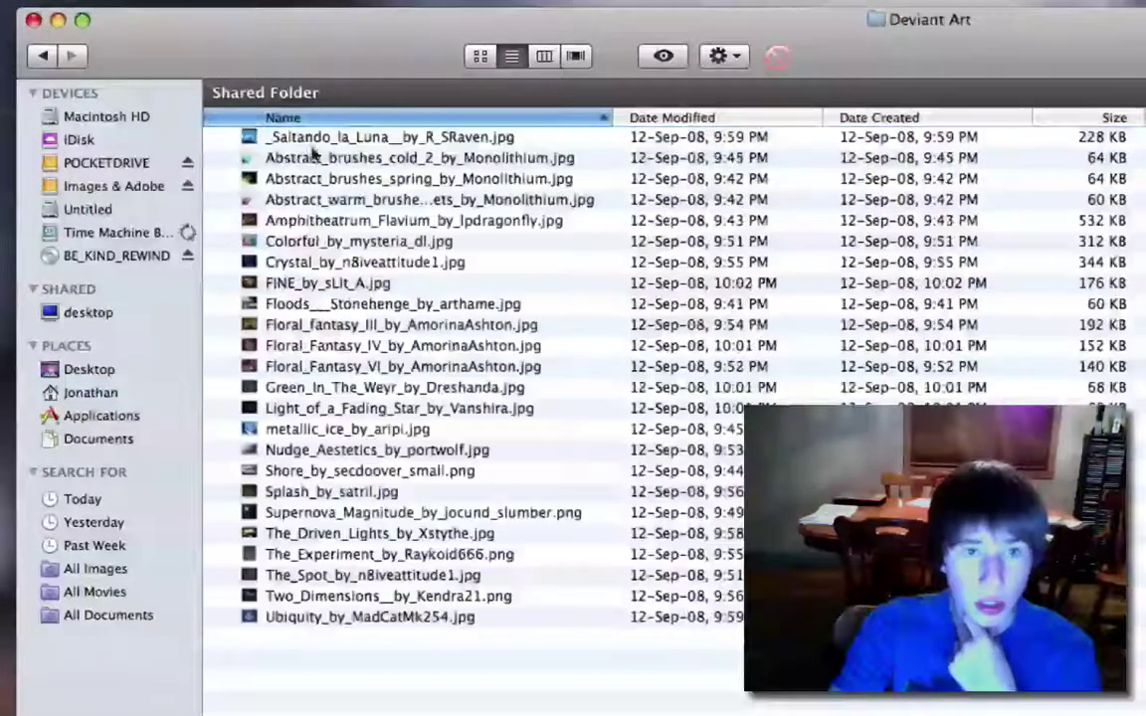
# Step: Preview Ubiquity_by_MadCatMk254.jpg, the blue fractal, and copy the file
pyautogui.click(334, 617)
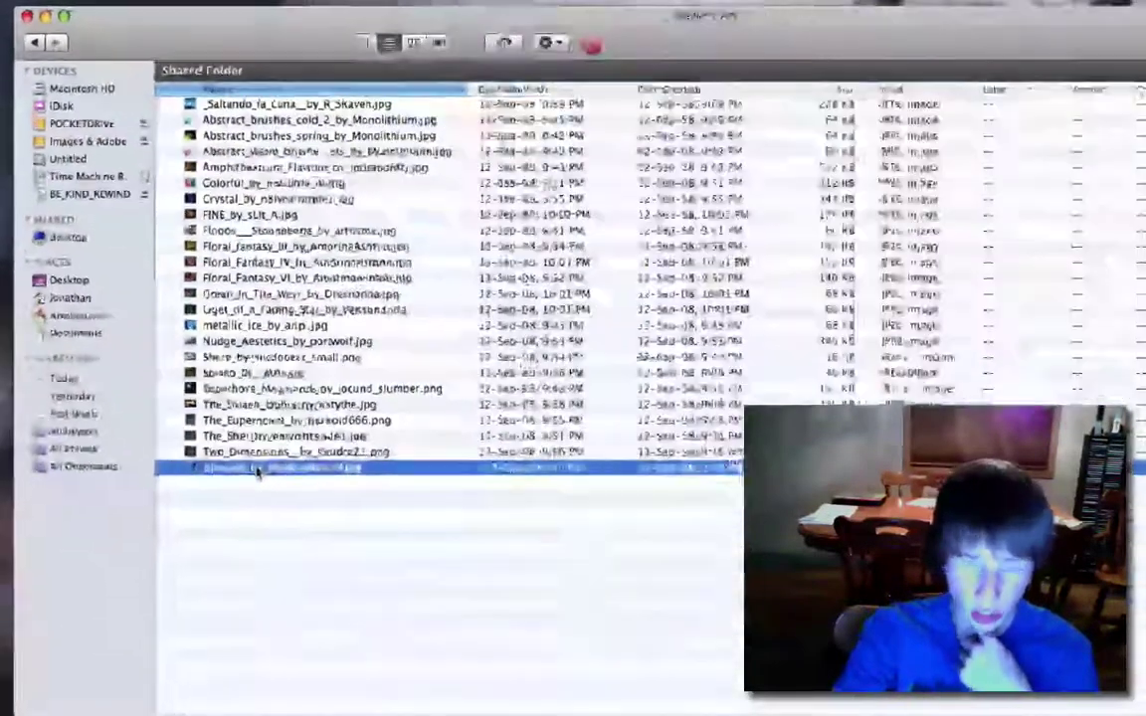
pyautogui.press('space')
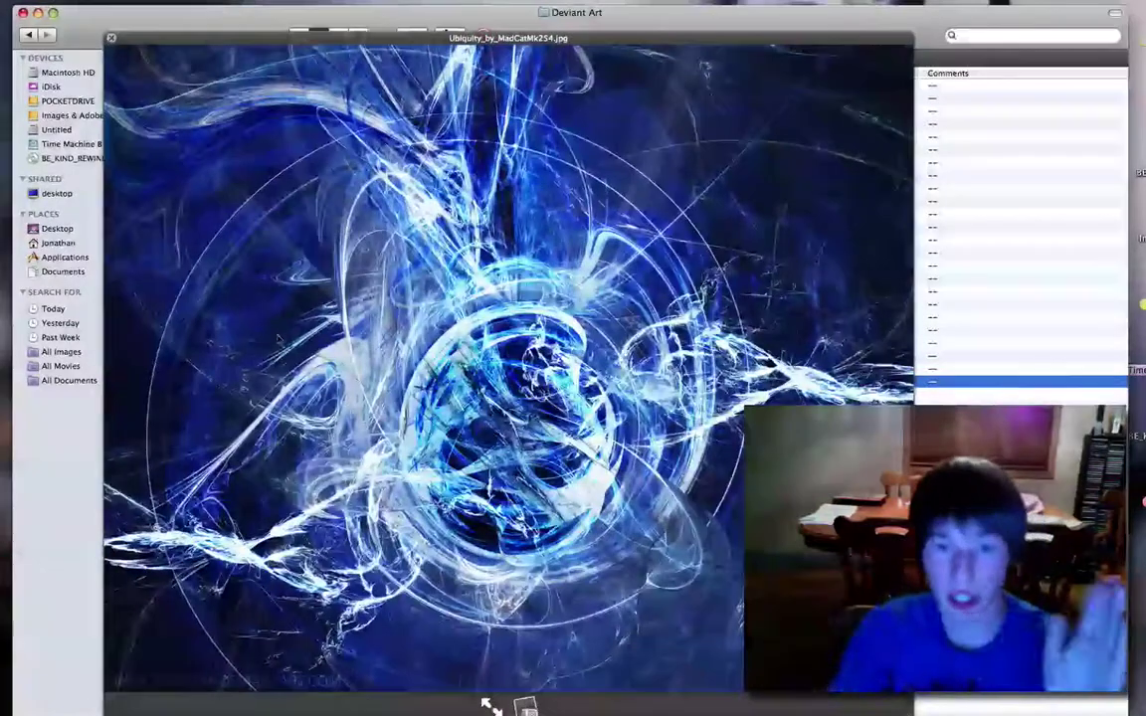
pyautogui.press('space')
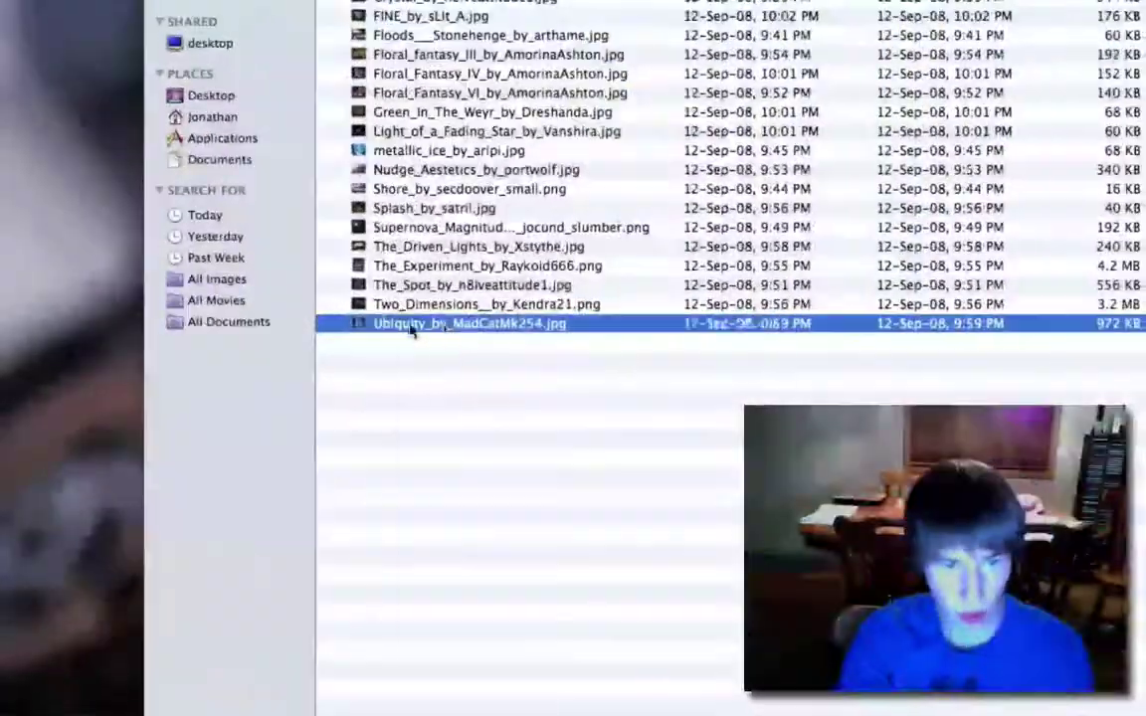
pyautogui.rightClick(195, 383)
pyautogui.click(484, 536)
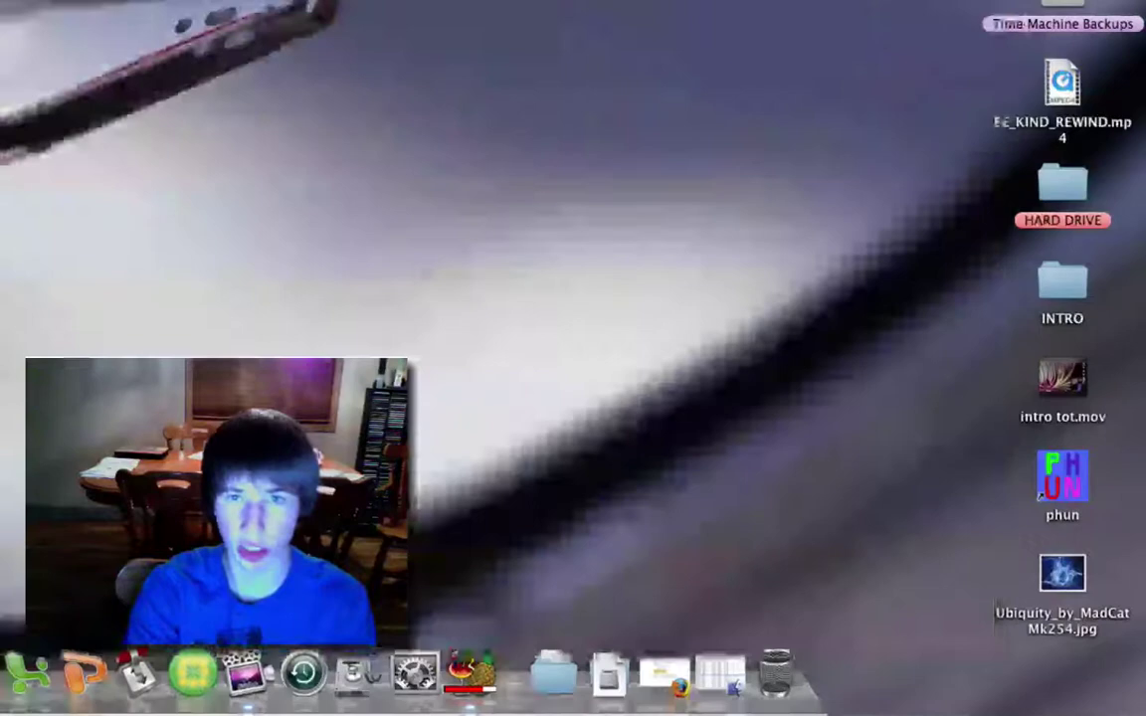
# Step: Open the desktop Ubiquity image in Preview, then close it and quit Preview
pyautogui.doubleClick(1069, 569)
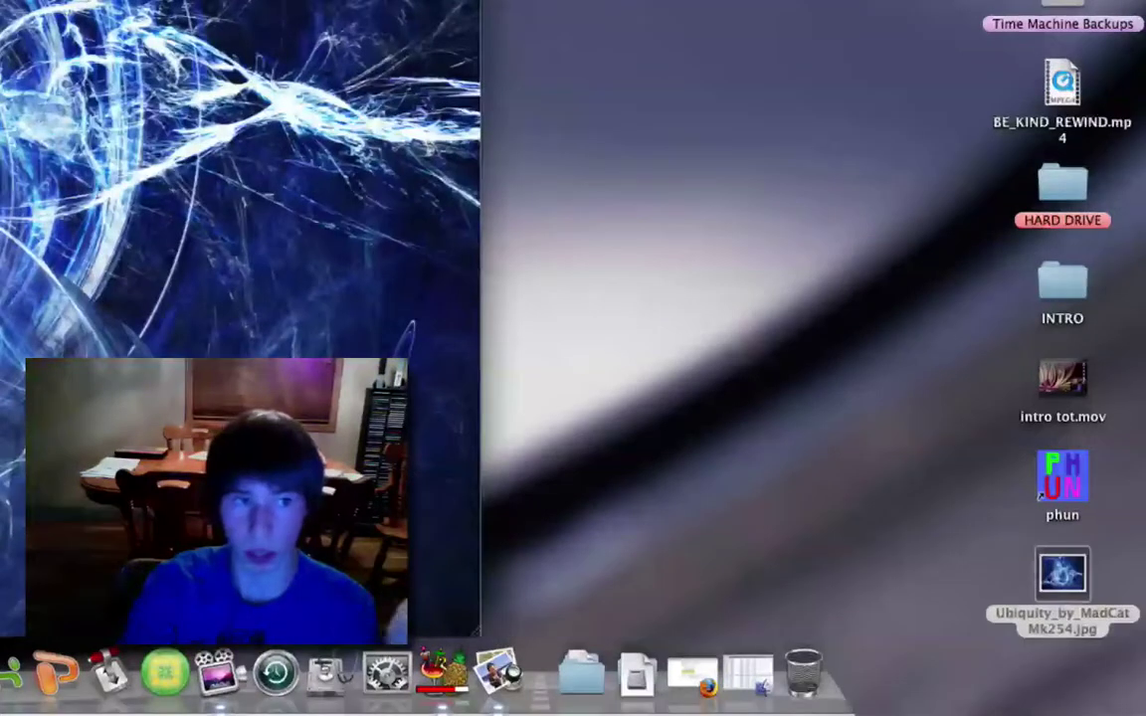
pyautogui.press('super+w')
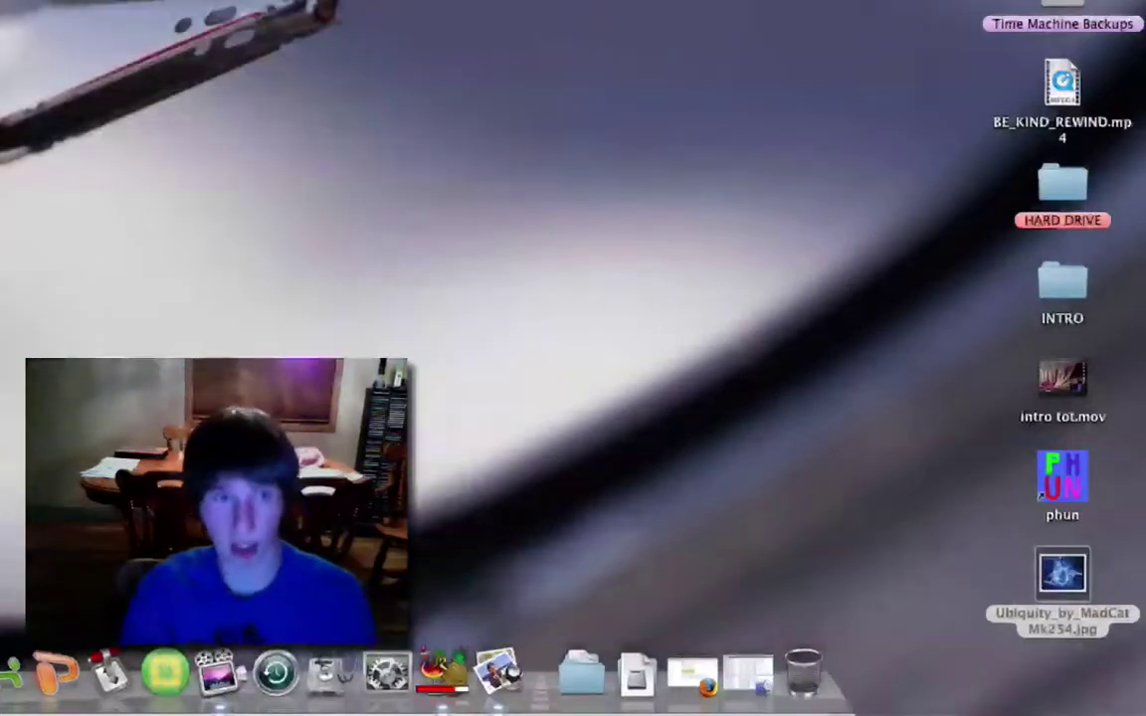
pyautogui.press('super+q')
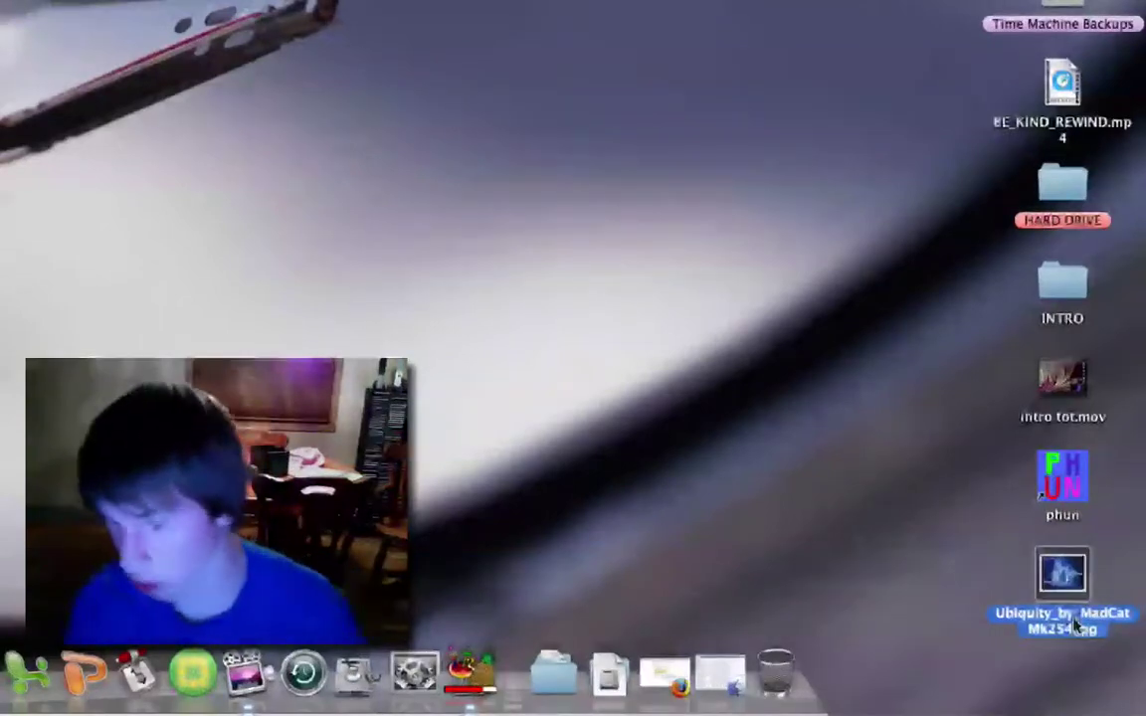
# Step: Rename the desktop image copy to DefaultDesktop.jpg
pyautogui.press('Return')
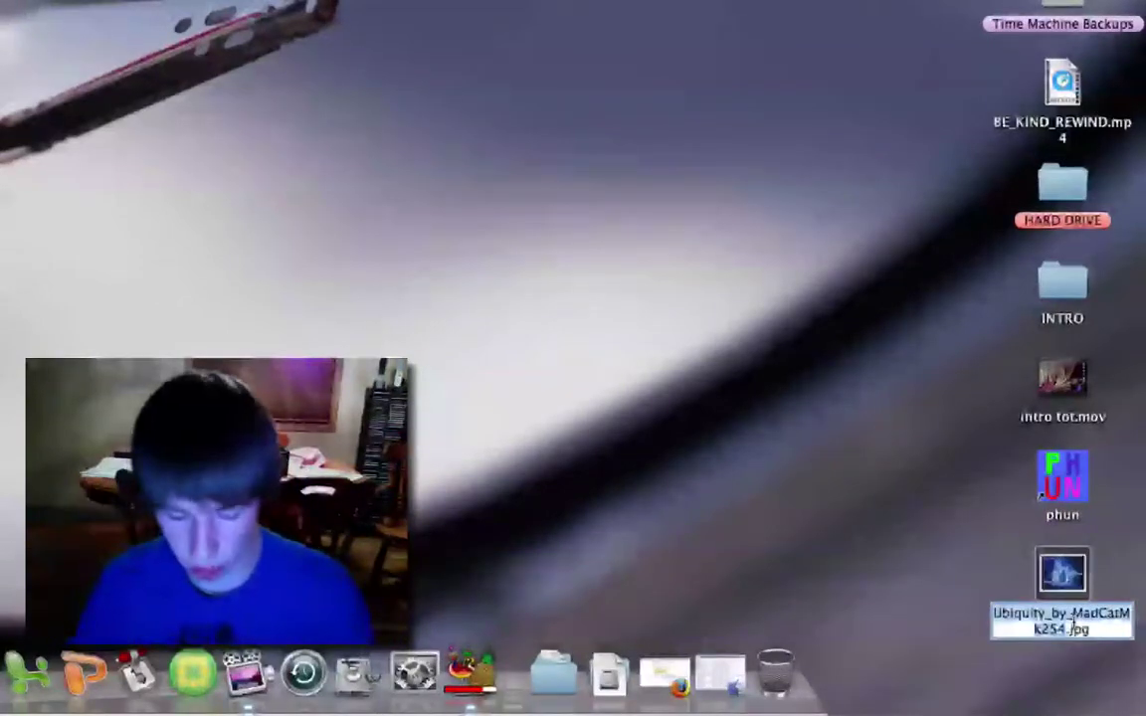
pyautogui.write('Deaf')
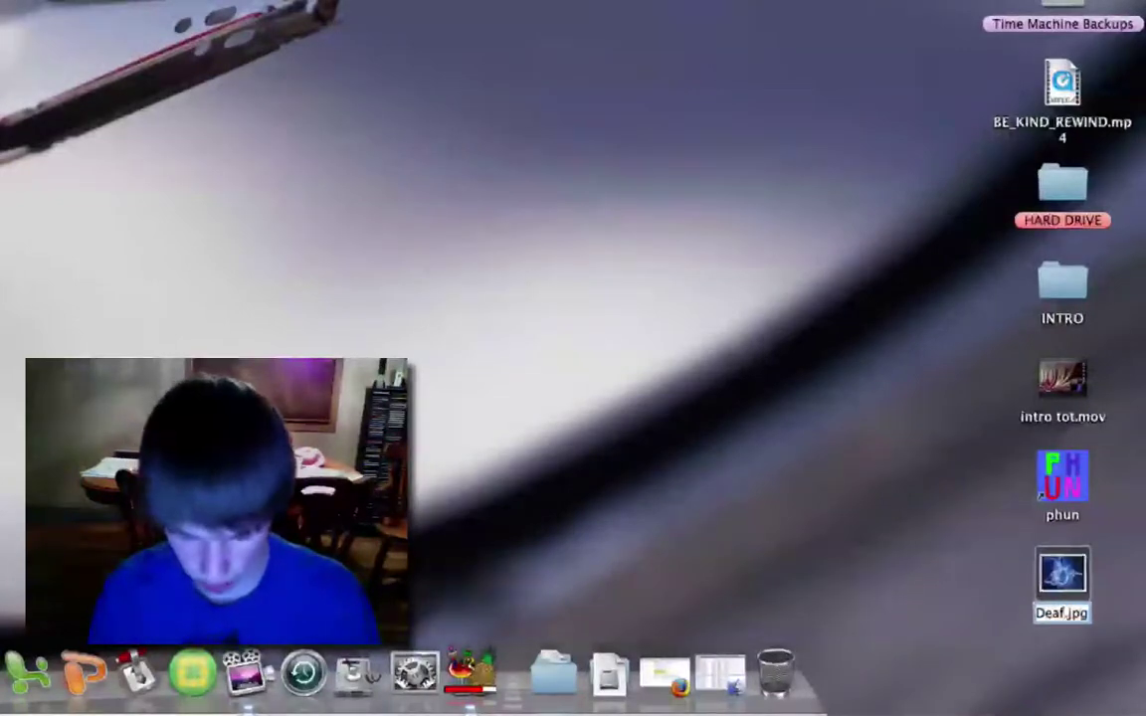
pyautogui.write('ault')
pyautogui.press('Return')
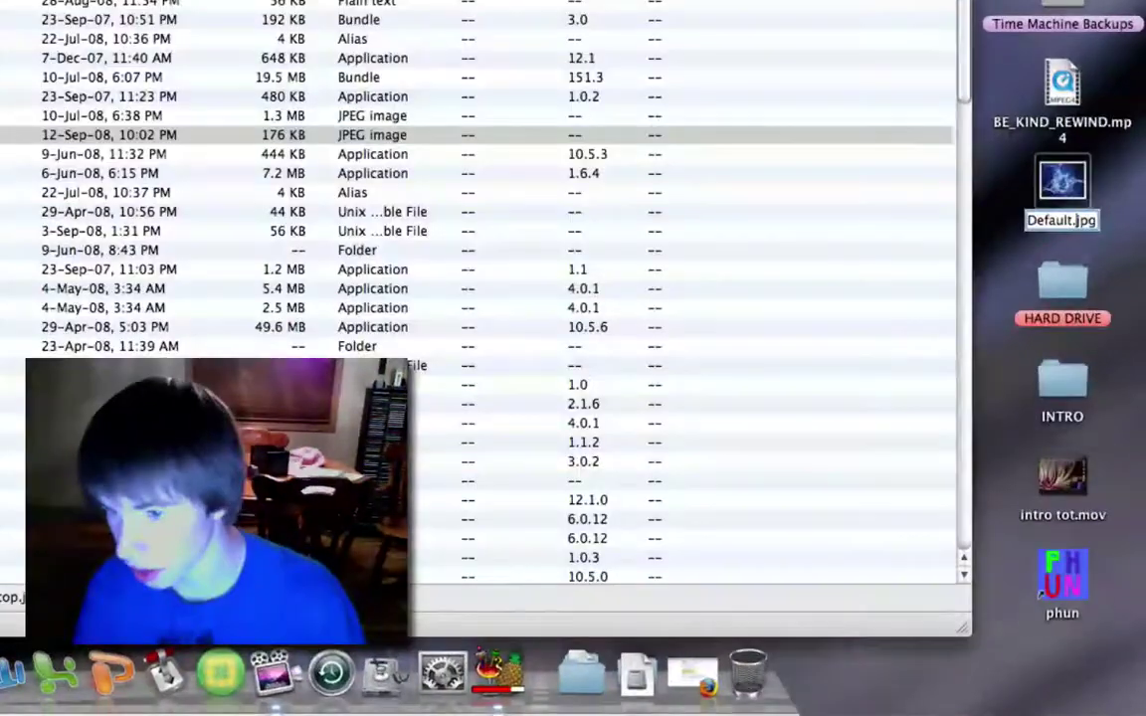
pyautogui.write('Desktop')
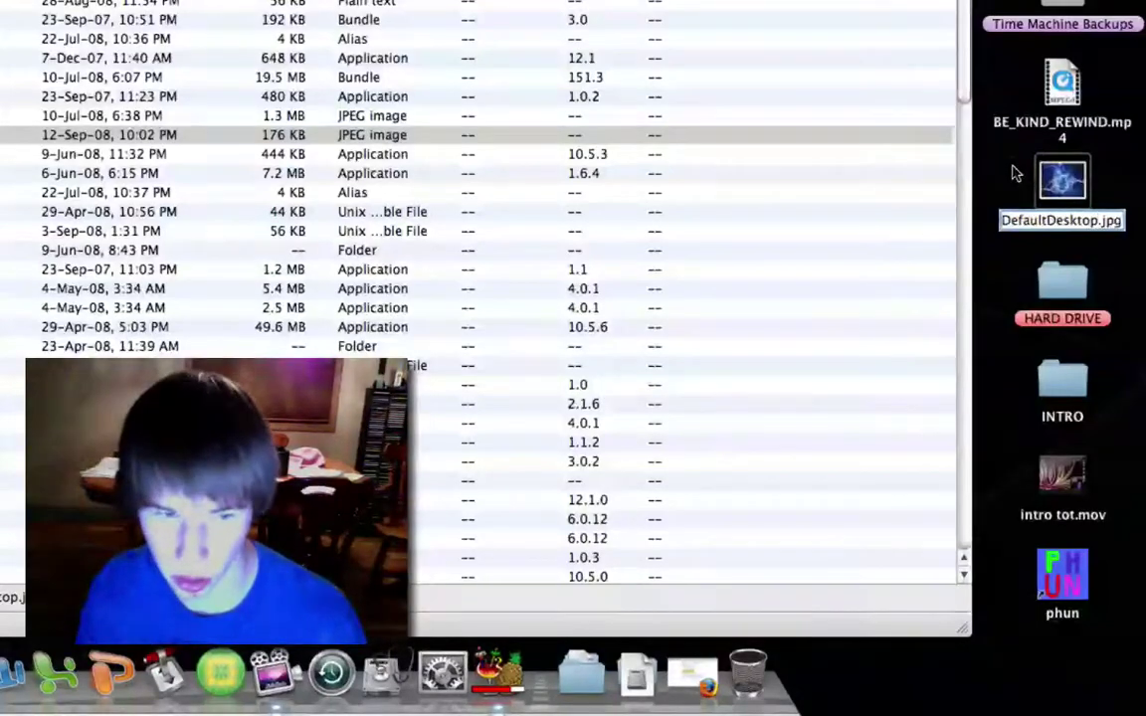
pyautogui.press('Return')
# Step: Drag DefaultDesktop.jpg from the desktop into the CoreServices window
pyautogui.moveTo(477, 2); pyautogui.dragTo(280, 2)
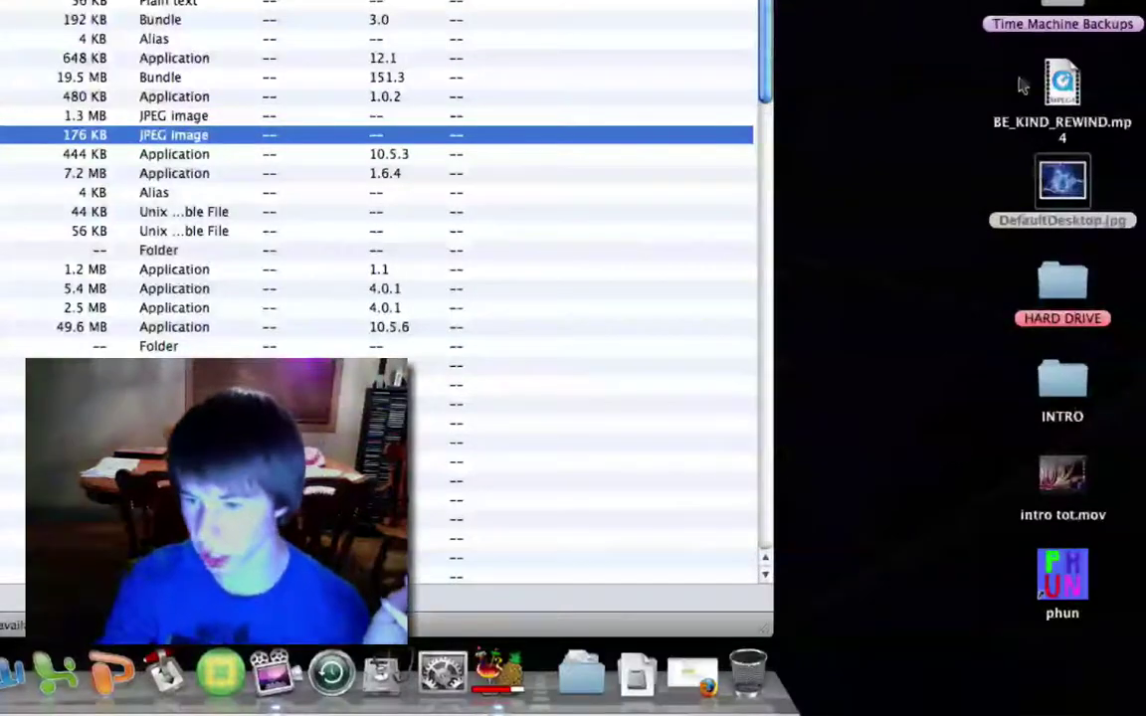
pyautogui.click(1082, 177)
pyautogui.moveTo(1059, 179); pyautogui.dragTo(294, 245)
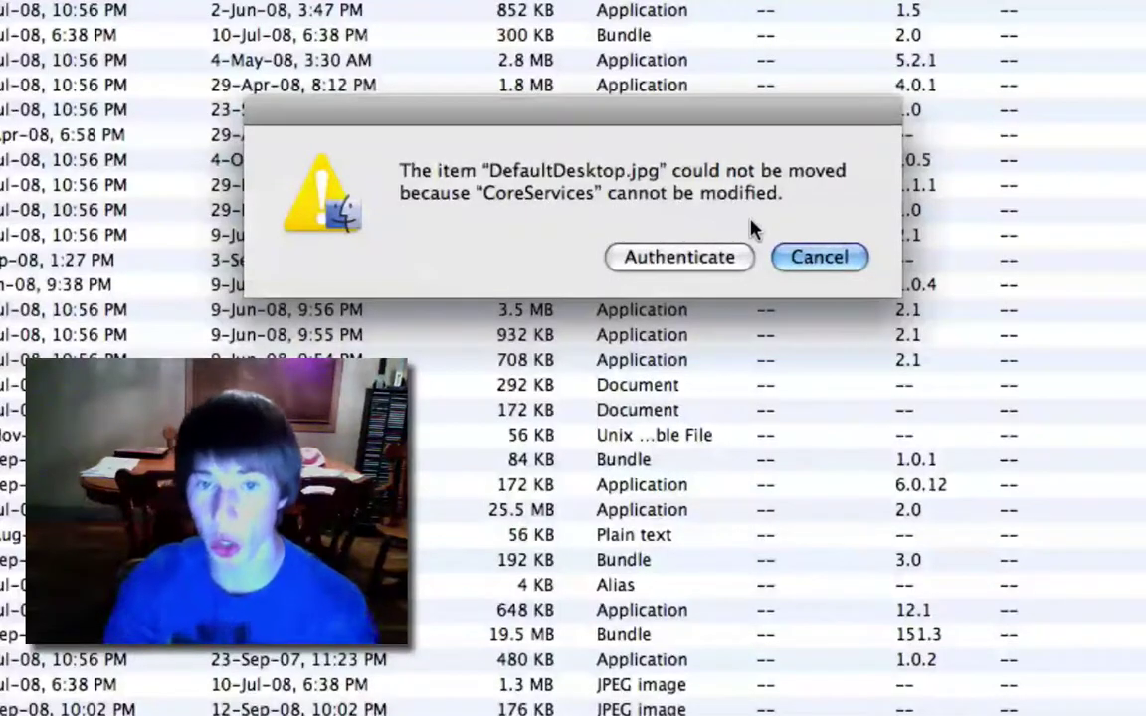
# Step: Authenticate, choose Replace, and enter the admin password to overwrite DefaultDesktop.jpg
pyautogui.click(689, 259)
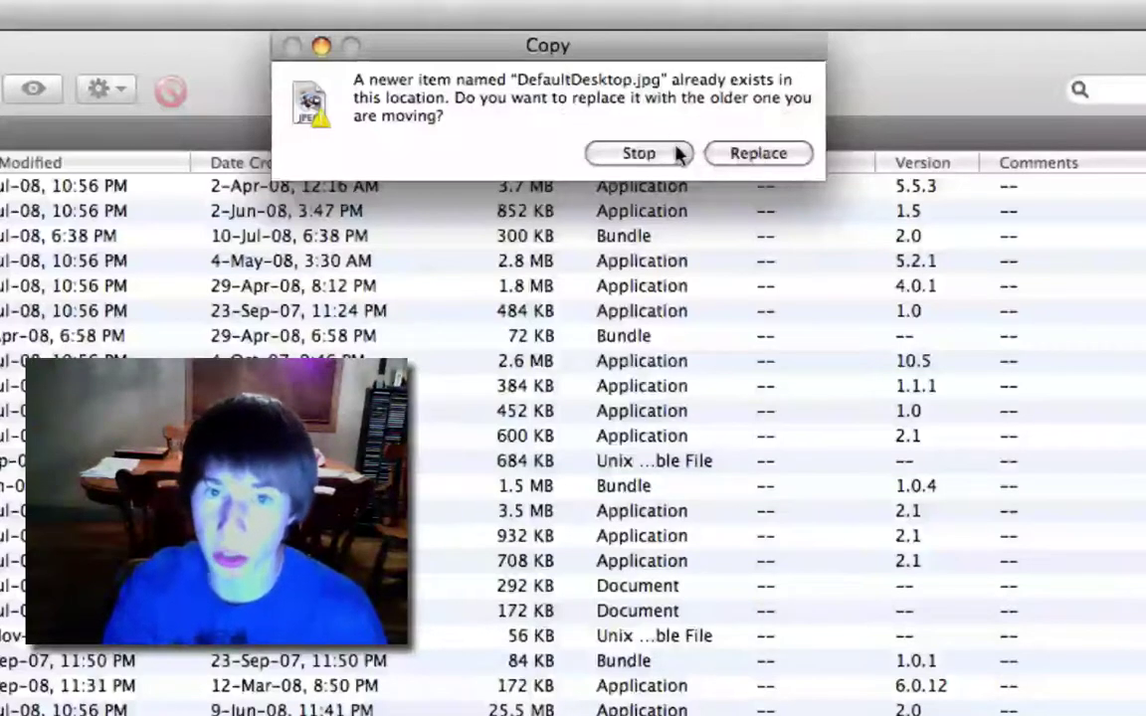
pyautogui.click(758, 153)
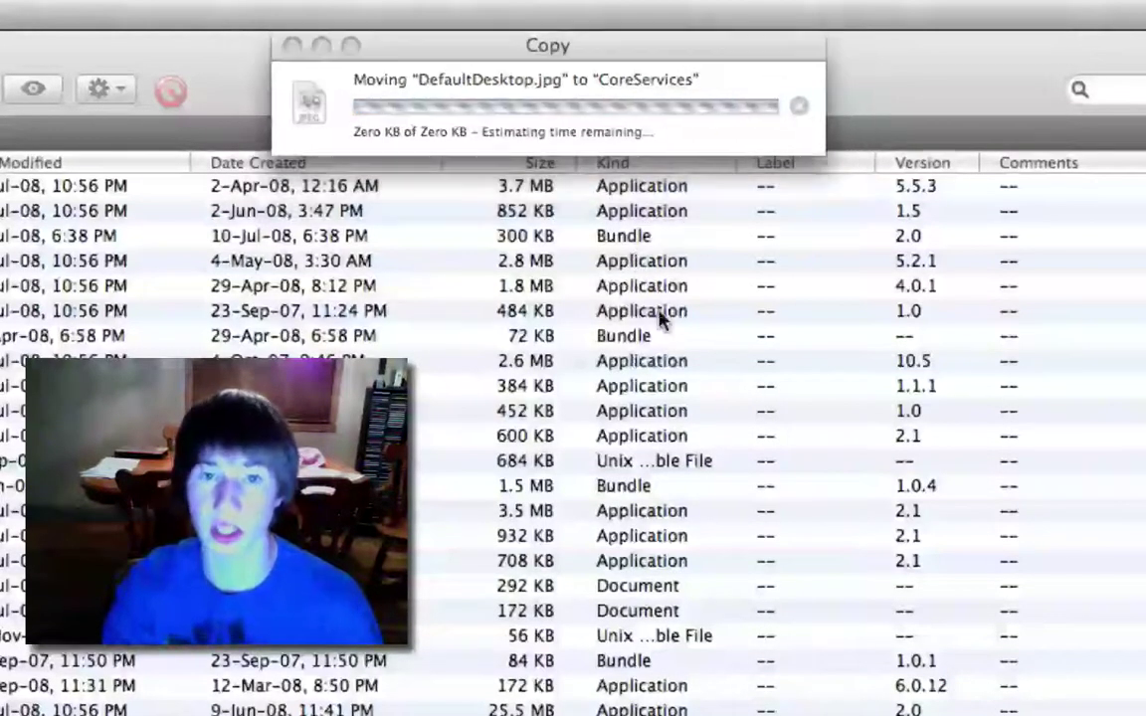
pyautogui.write('•••')
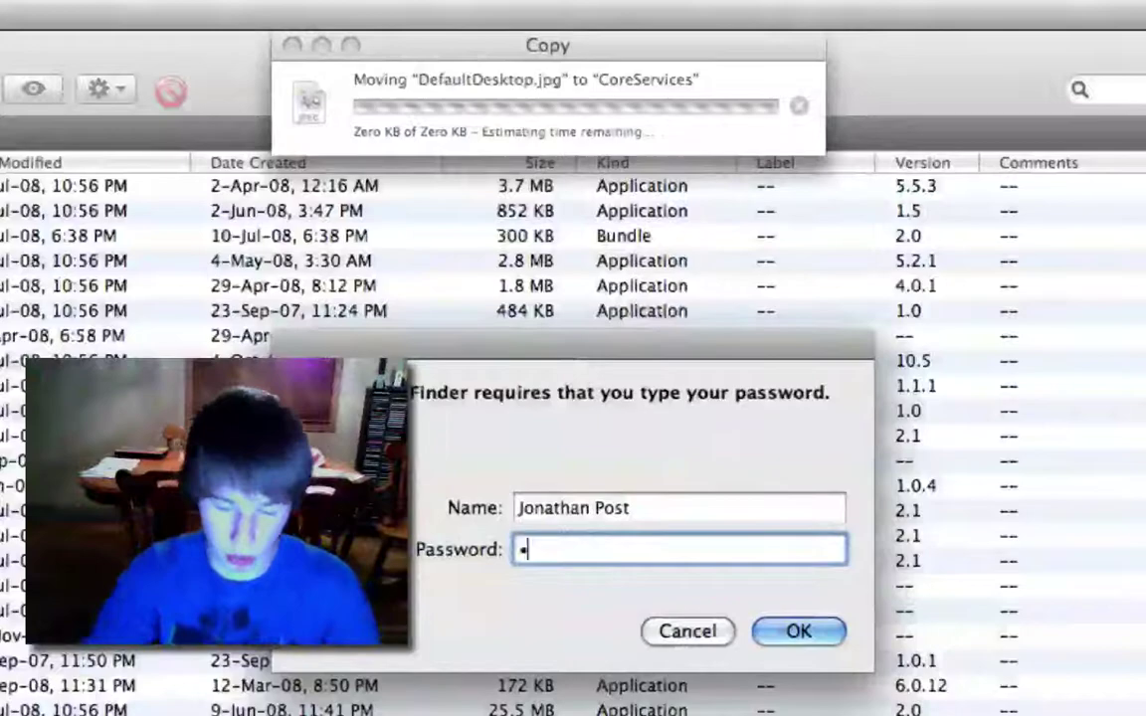
pyautogui.write('•••')
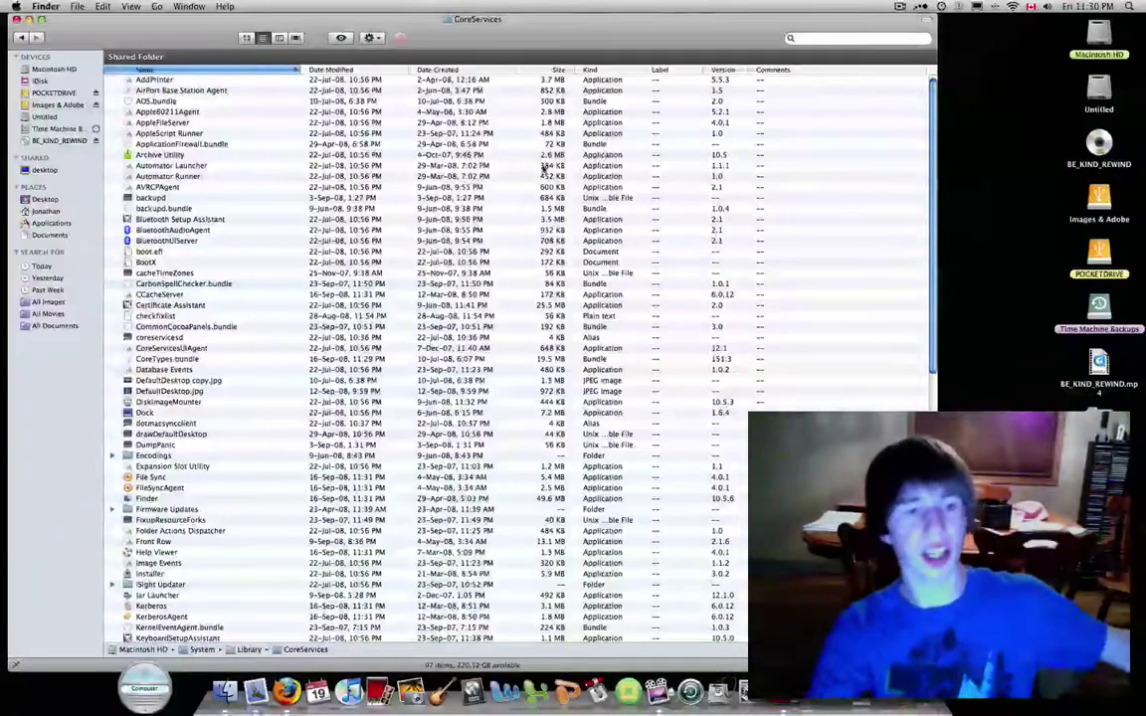
# Step: Quick Look the new DefaultDesktop.jpg to confirm the blue fractal, then close CoreServices
pyautogui.scroll(-5, 519, 169)
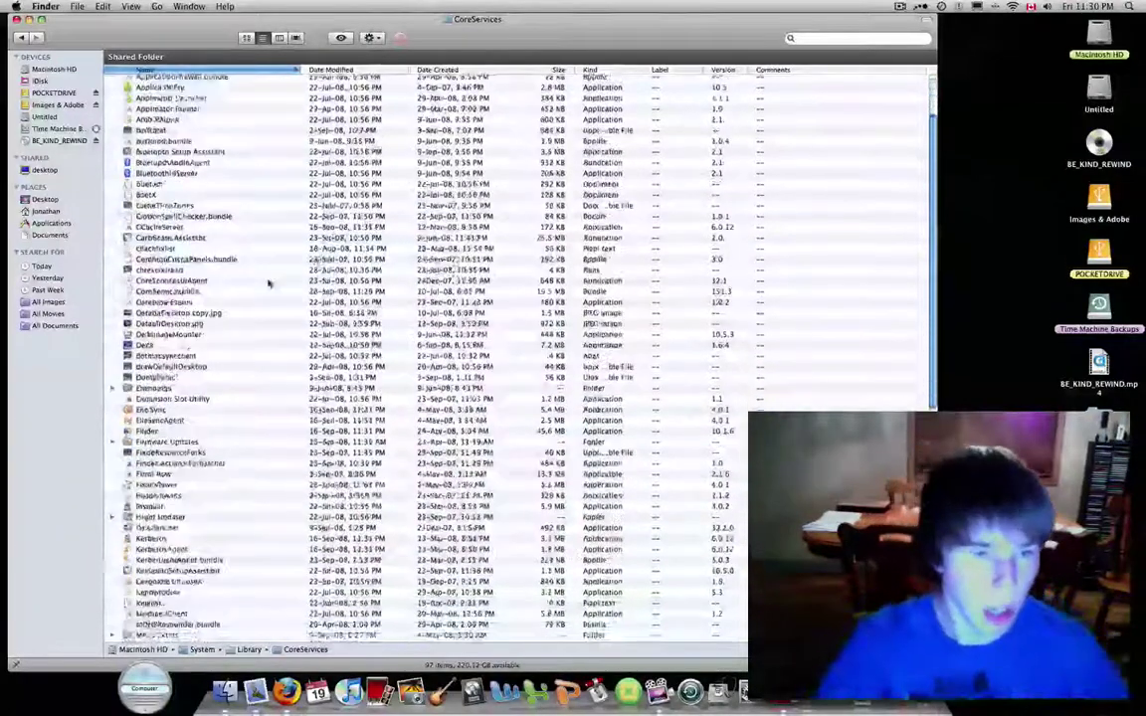
pyautogui.scroll(-3, 182, 300)
pyautogui.click(171, 265)
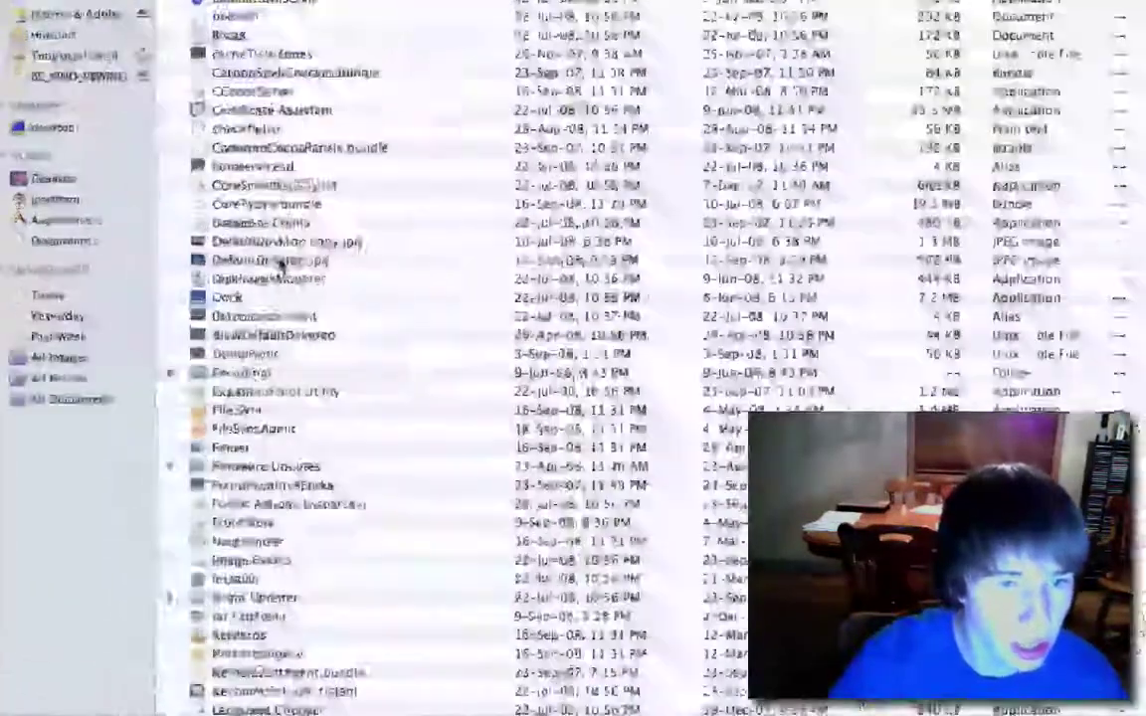
pyautogui.press('space')
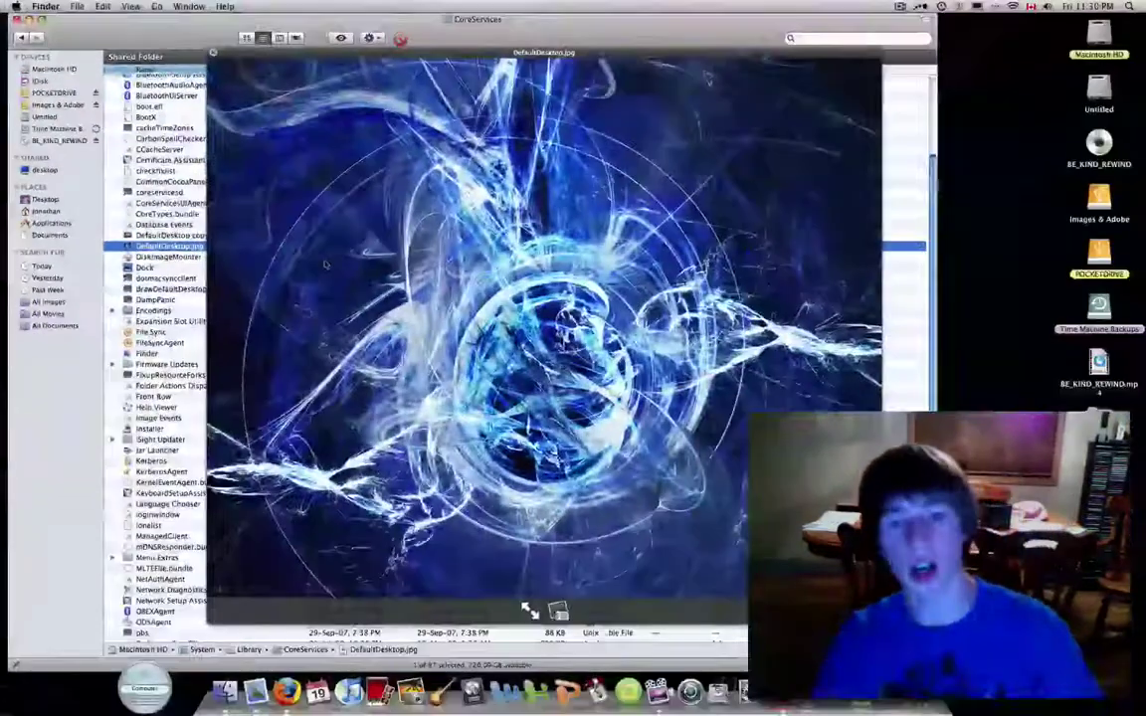
pyautogui.click(213, 53)
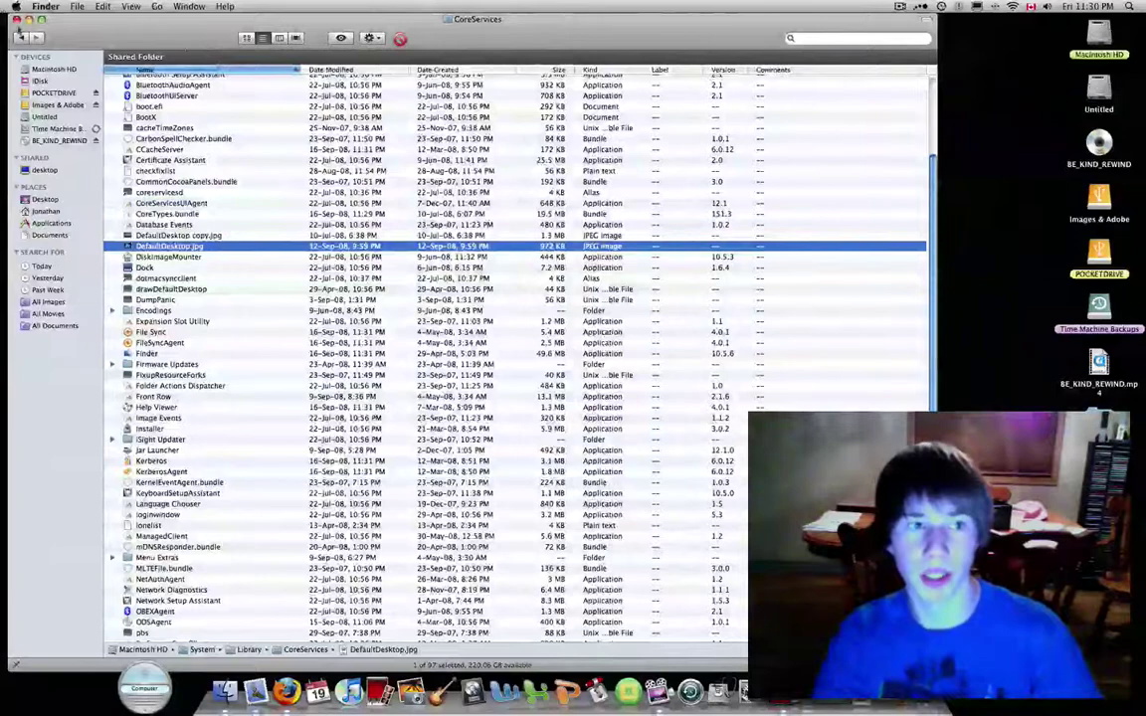
pyautogui.click(14, 20)
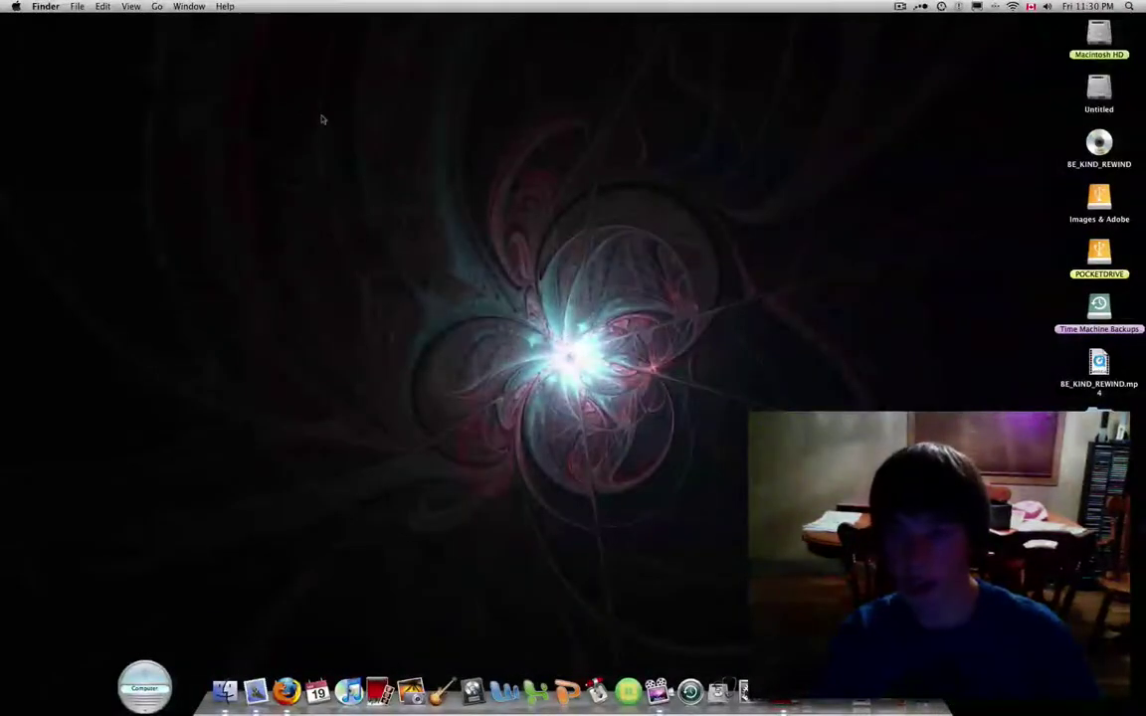